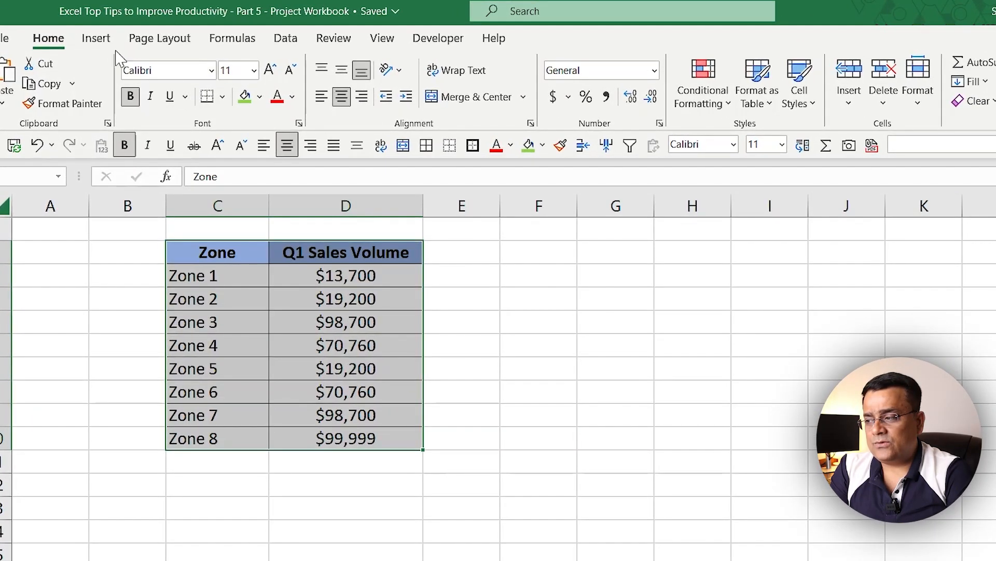
# Insert a clustered column chart of the zone sales data and place it beside the table, aligned to cell G2.
pyautogui.click(96, 40)
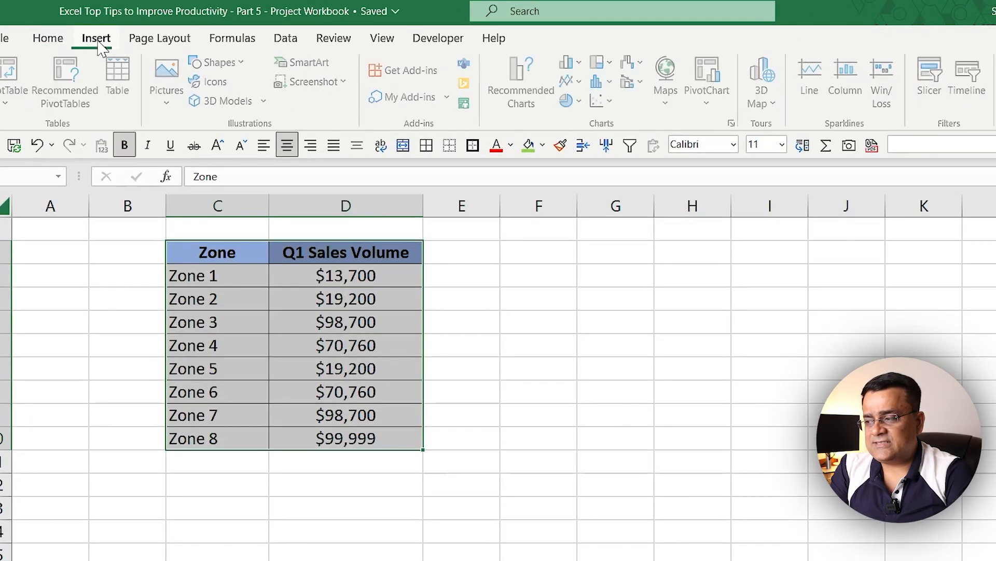
pyautogui.click(574, 83)
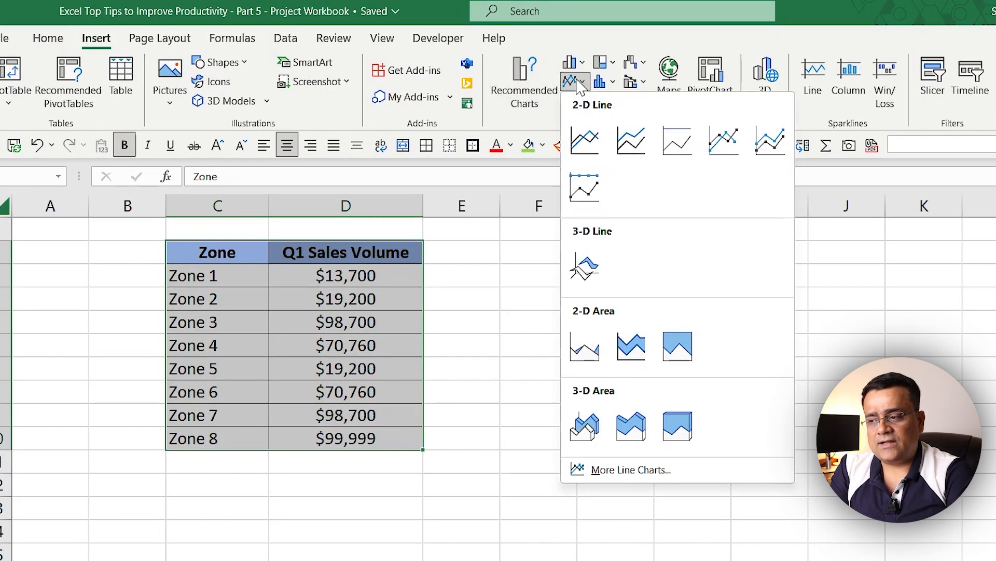
pyautogui.click(576, 63)
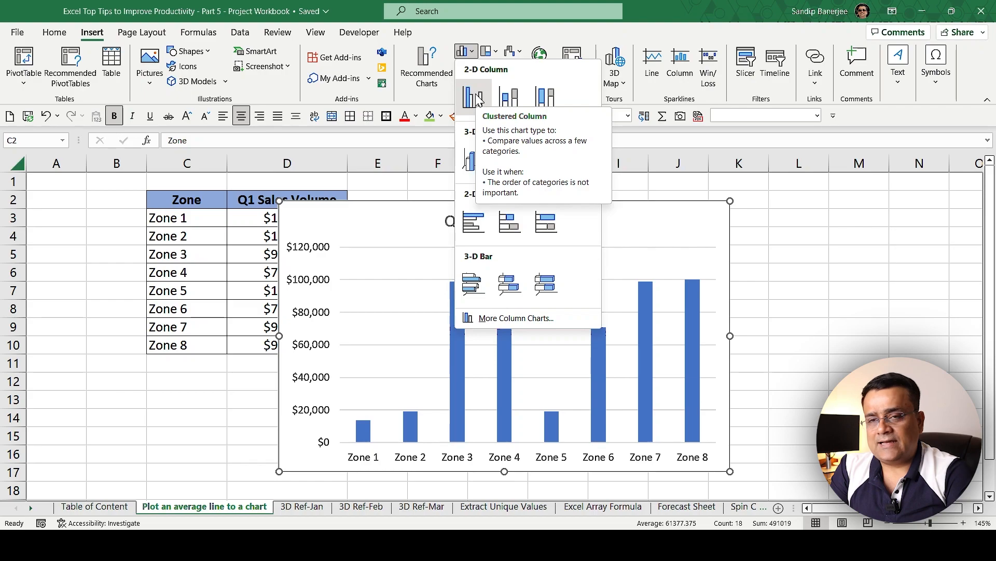
pyautogui.click(477, 97)
pyautogui.moveTo(410, 207); pyautogui.dragTo(586, 205)
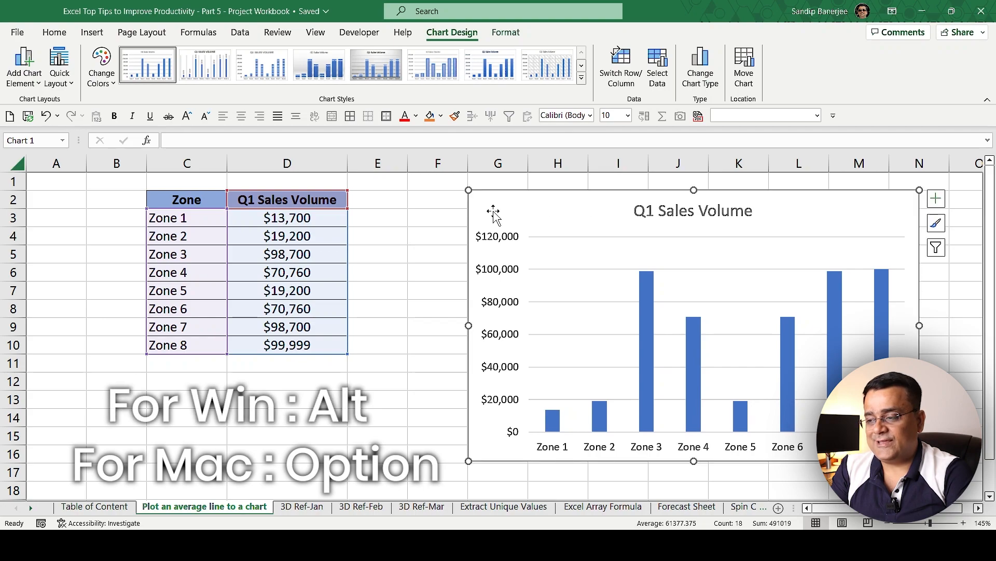
pyautogui.click(440, 273)
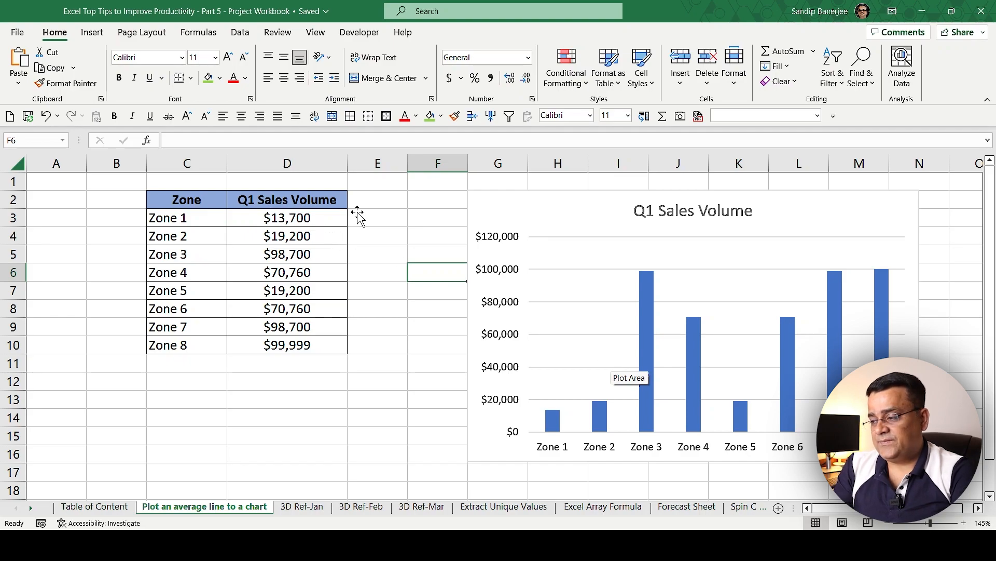
# Add the column header "Average" in cell E2 beside Q1 Sales Volume.
pyautogui.click(372, 201)
pyautogui.write('A')
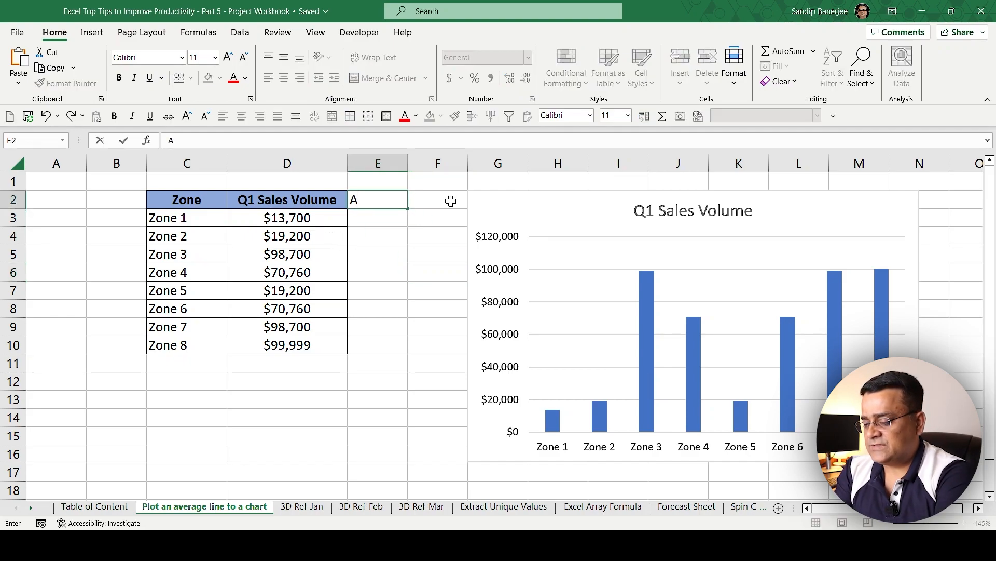
pyautogui.write('verage')
pyautogui.press('Return')
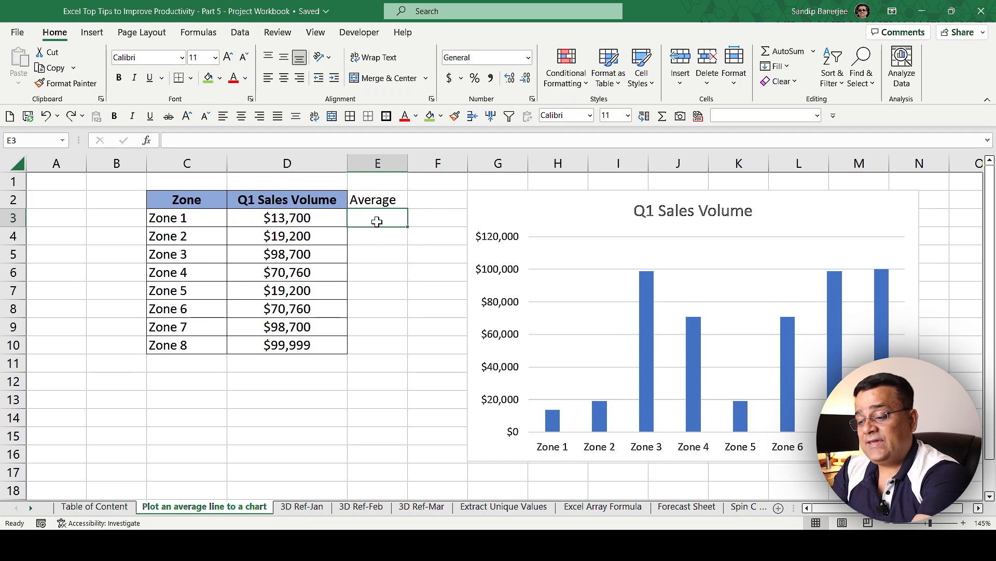
# Enter a formula in E3 averaging the Q1 sales volumes with absolute references, =AVERAGE($D$3:$D$10).
pyautogui.write('=av')
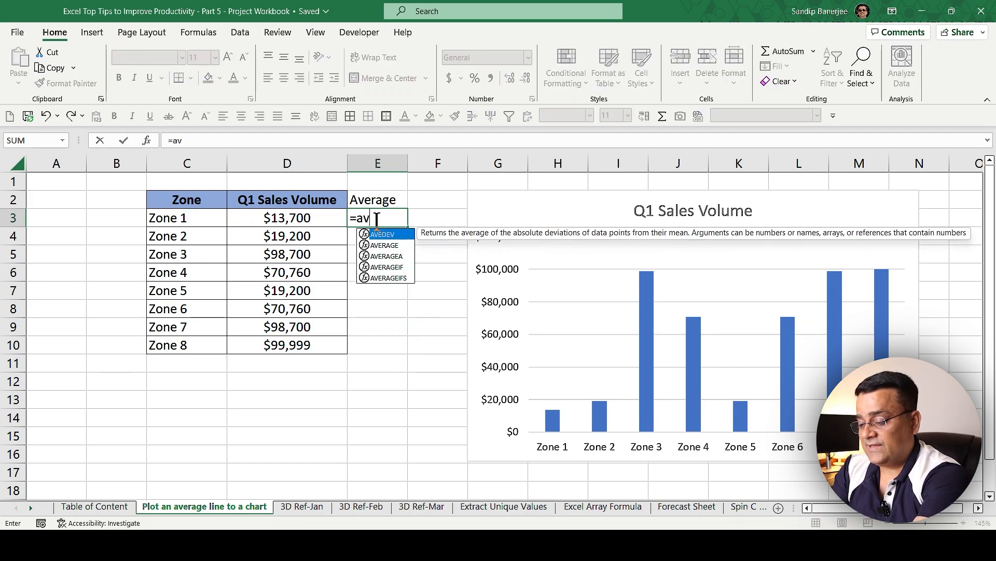
pyautogui.write('erage(')
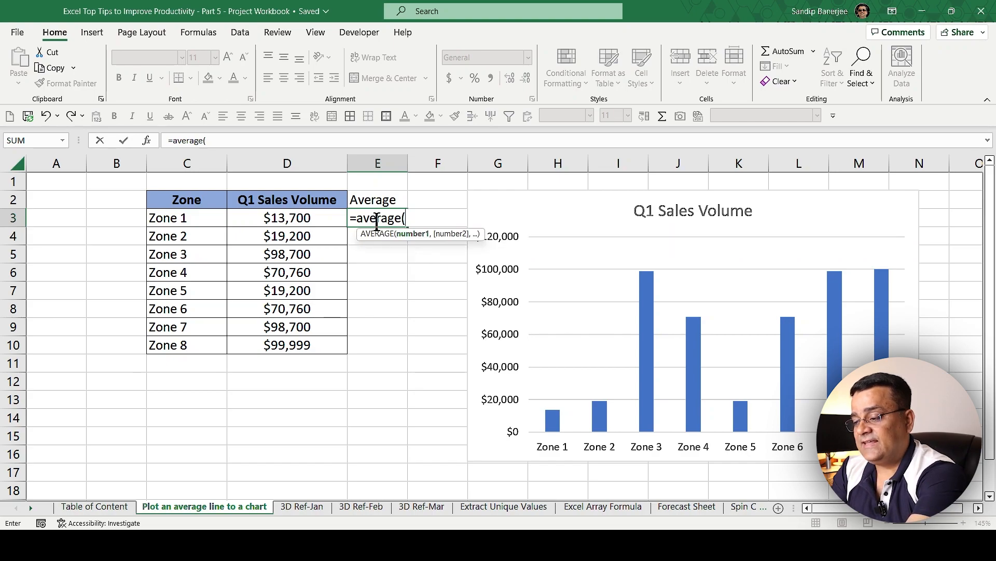
pyautogui.moveTo(298, 218); pyautogui.dragTo(300, 347)
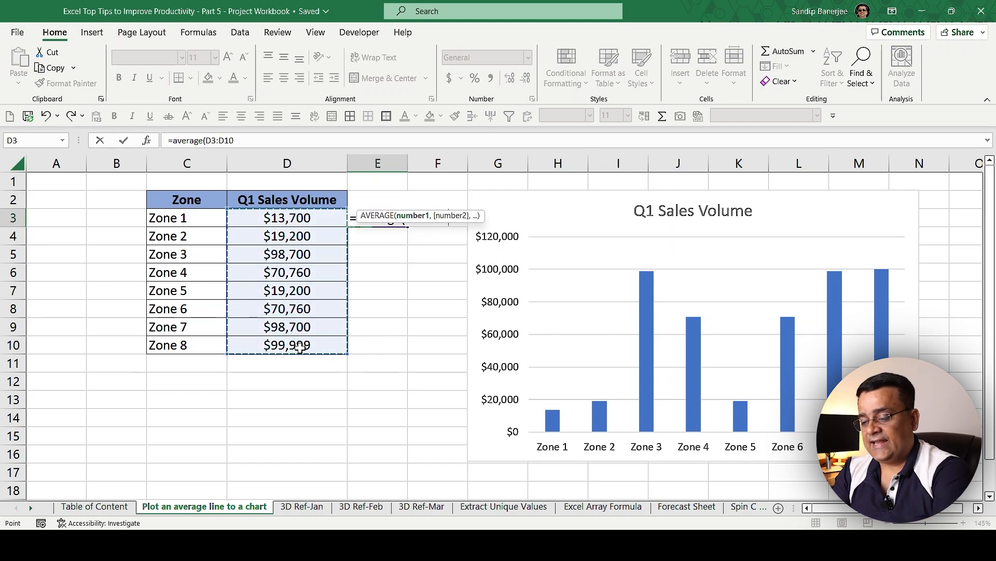
pyautogui.write(')')
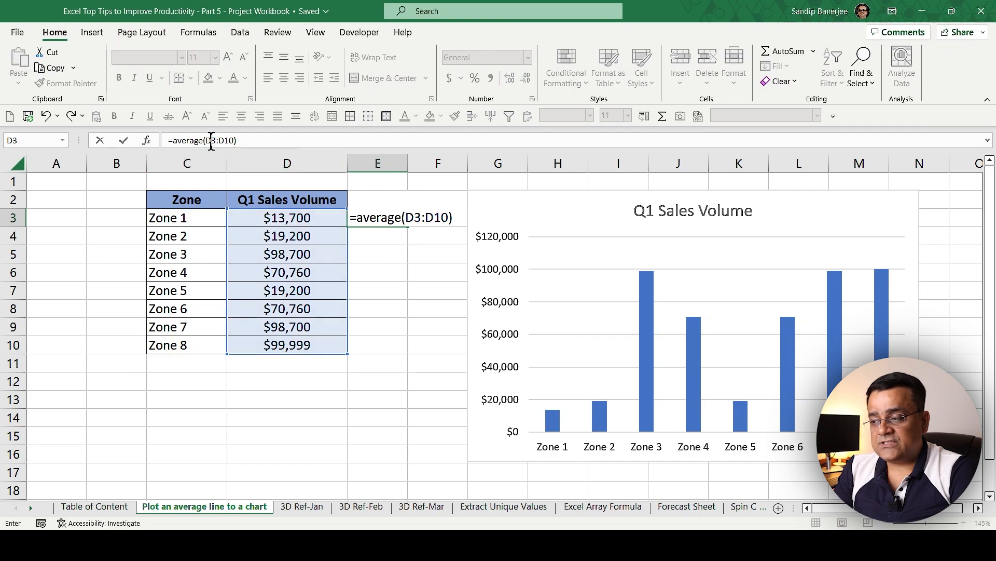
pyautogui.click(204, 140)
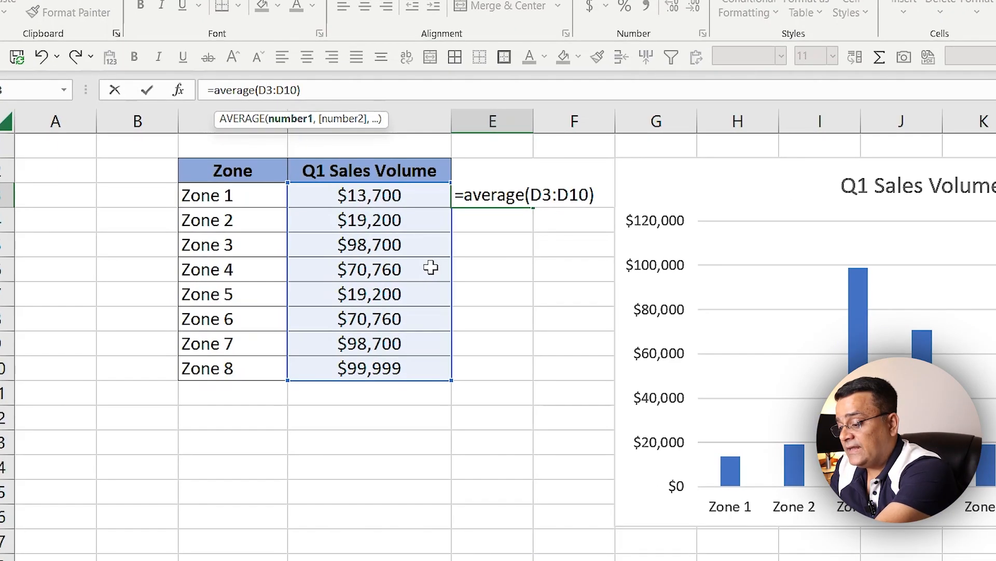
pyautogui.press('F4')
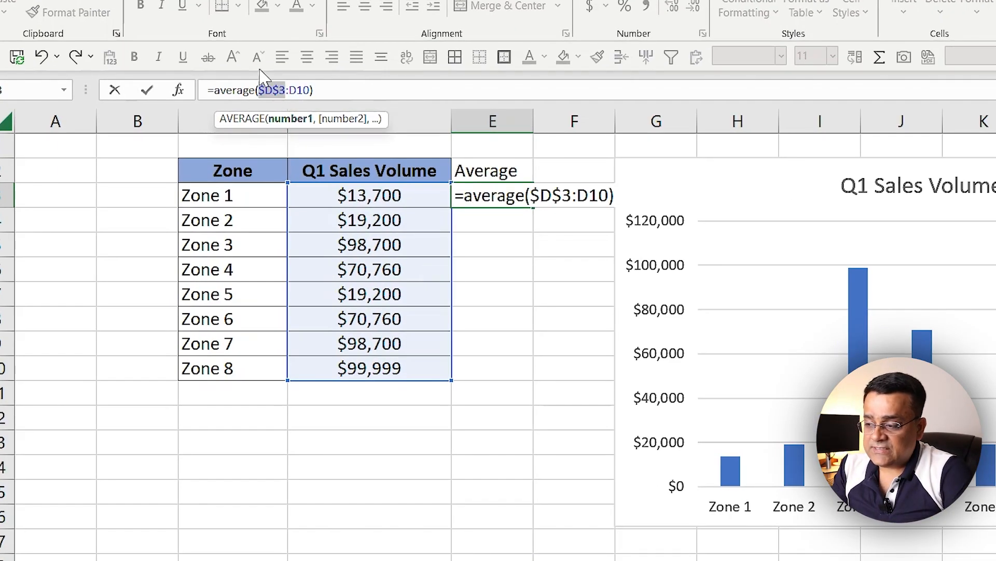
pyautogui.click(297, 91)
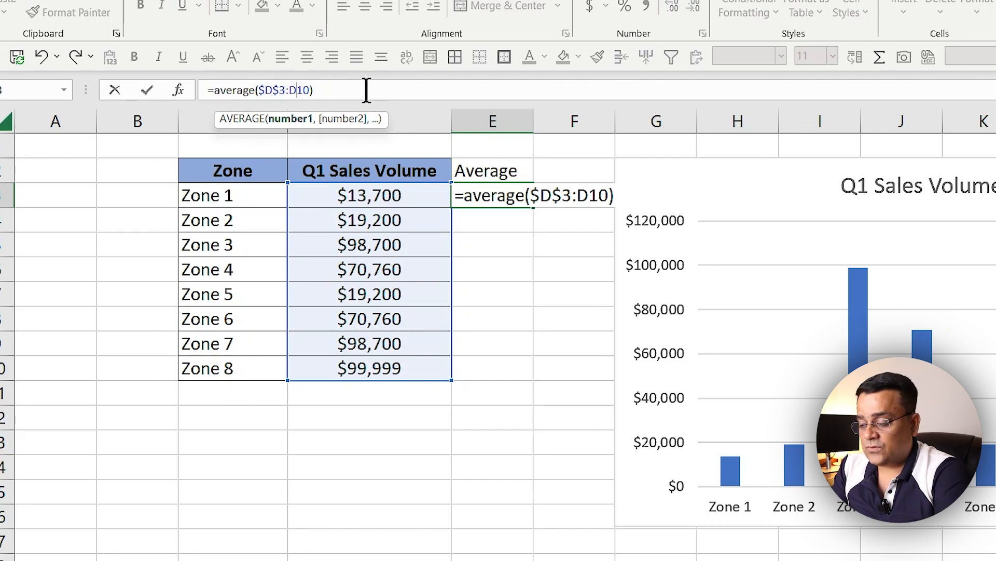
pyautogui.press('F4')
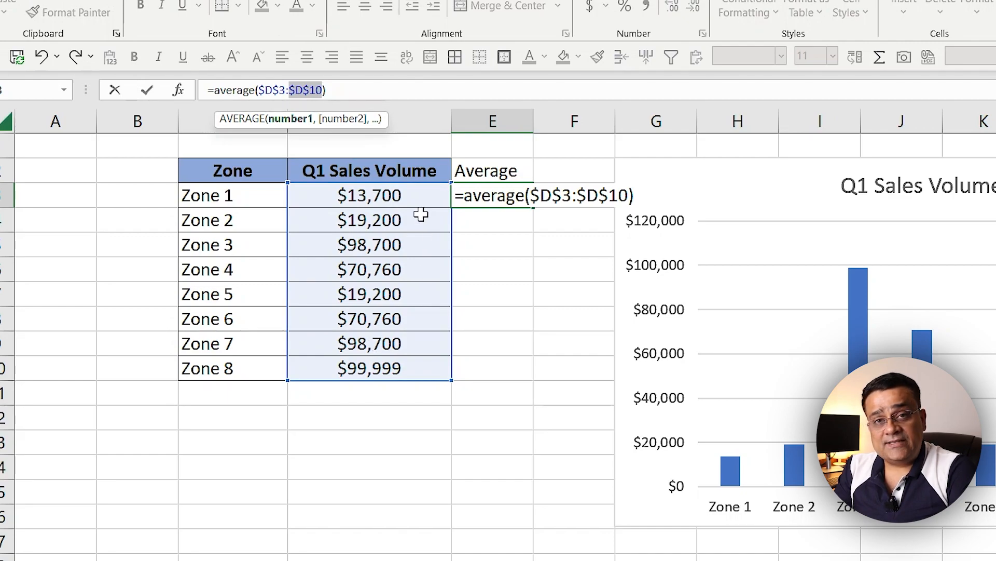
pyautogui.press('Return')
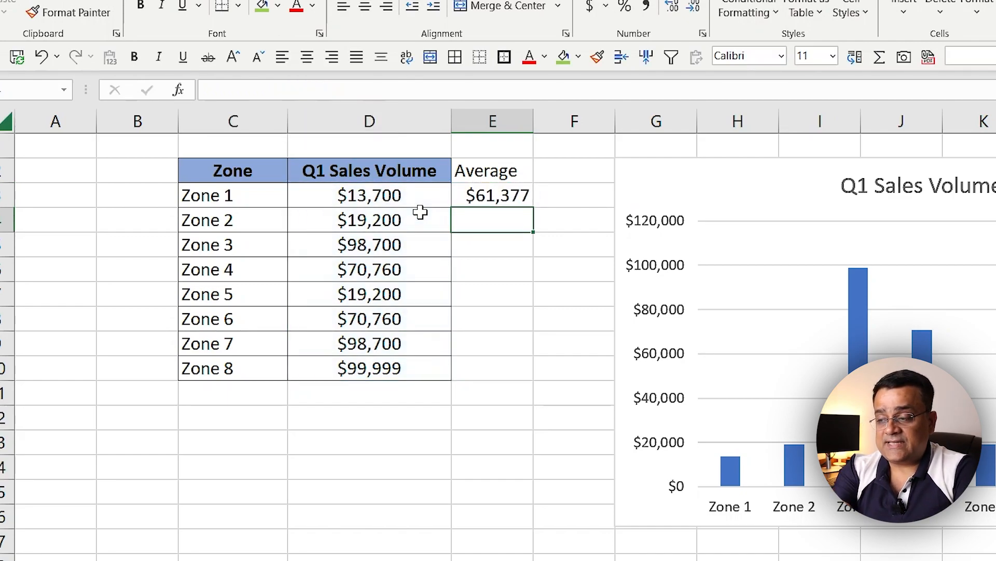
# Copy the average formula from E3 into cells E4 to E10 for the remaining zones.
pyautogui.click(473, 195)
pyautogui.hotkey('ctrl', 'c')
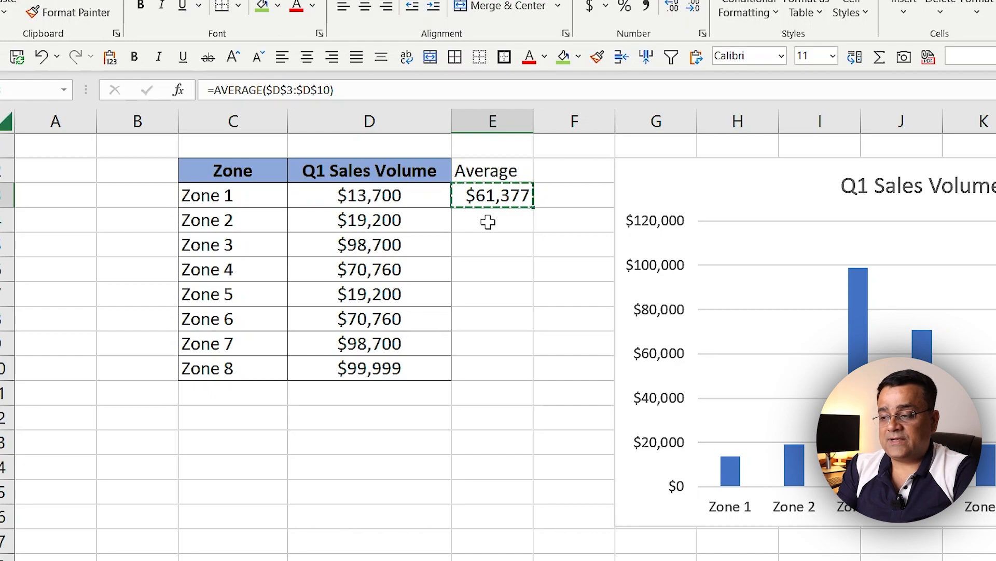
pyautogui.moveTo(488, 222); pyautogui.dragTo(491, 358)
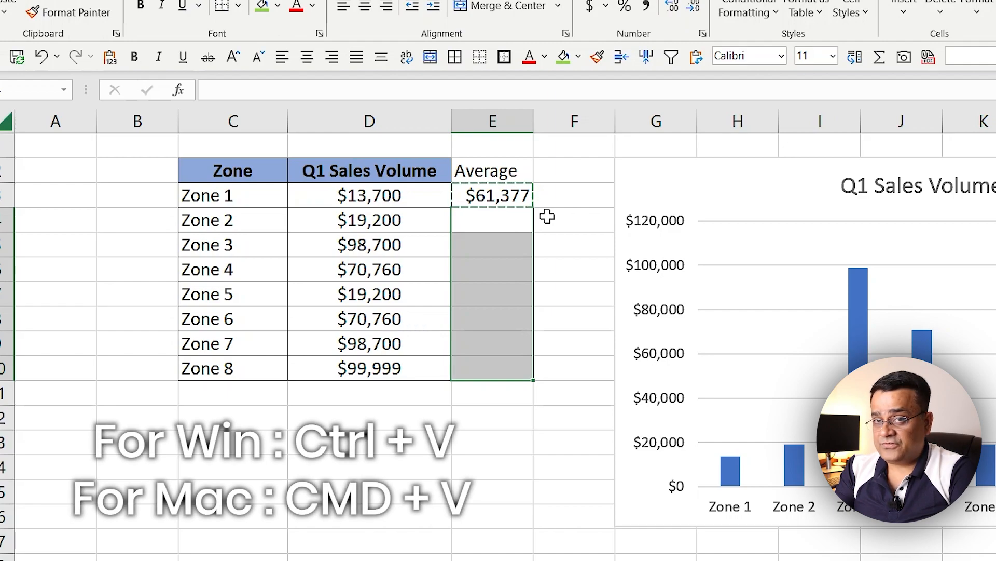
pyautogui.hotkey('ctrl', 'v')
pyautogui.click(585, 271)
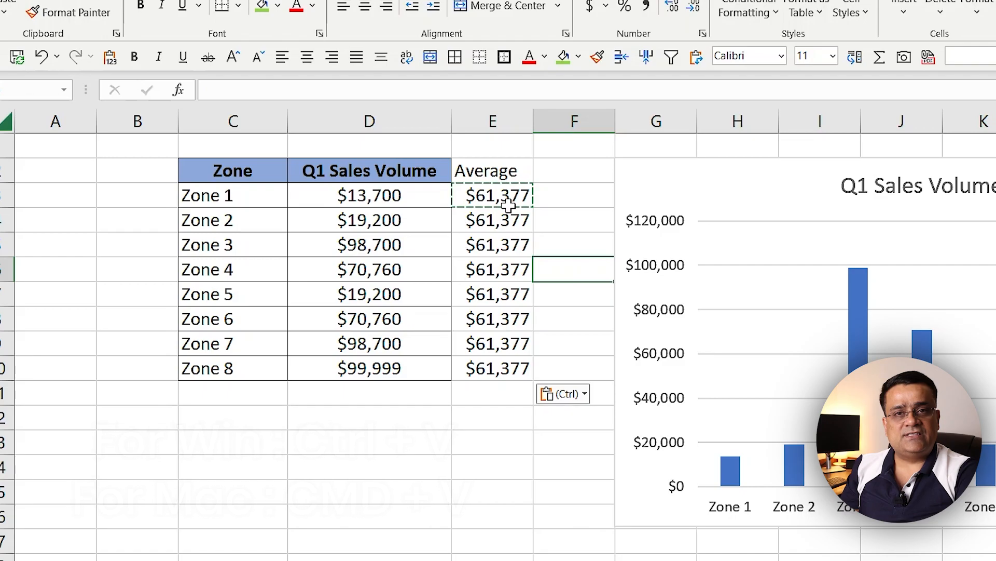
pyautogui.click(509, 206)
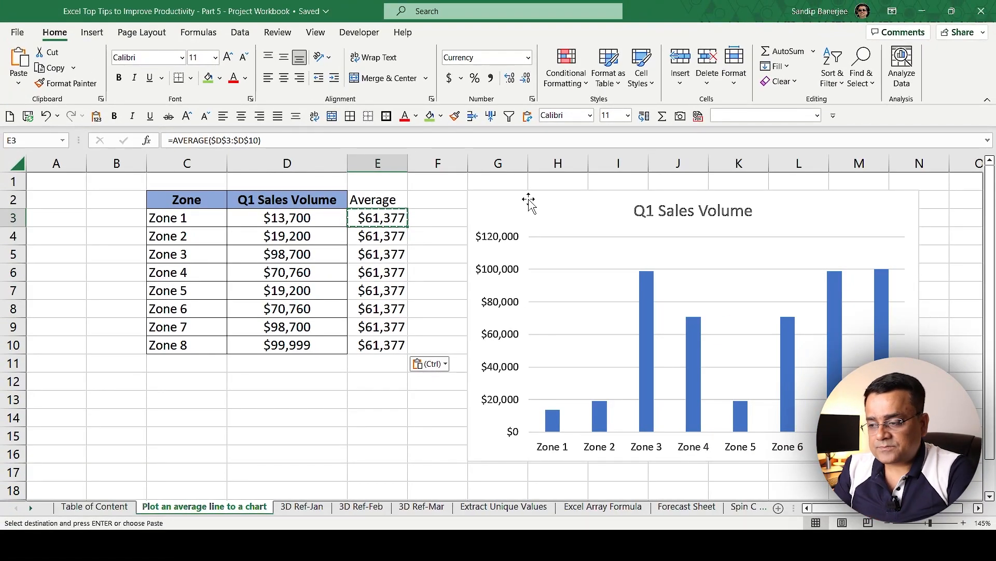
# Extend the chart's source data range to include the Average column through E10.
pyautogui.click(528, 202)
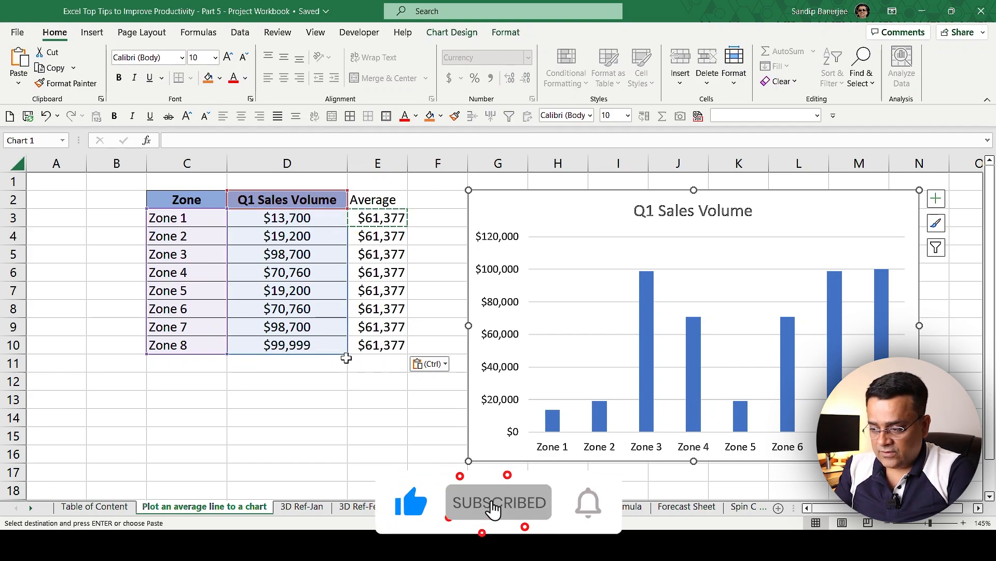
pyautogui.press('Escape')
pyautogui.moveTo(377, 353); pyautogui.dragTo(407, 354)
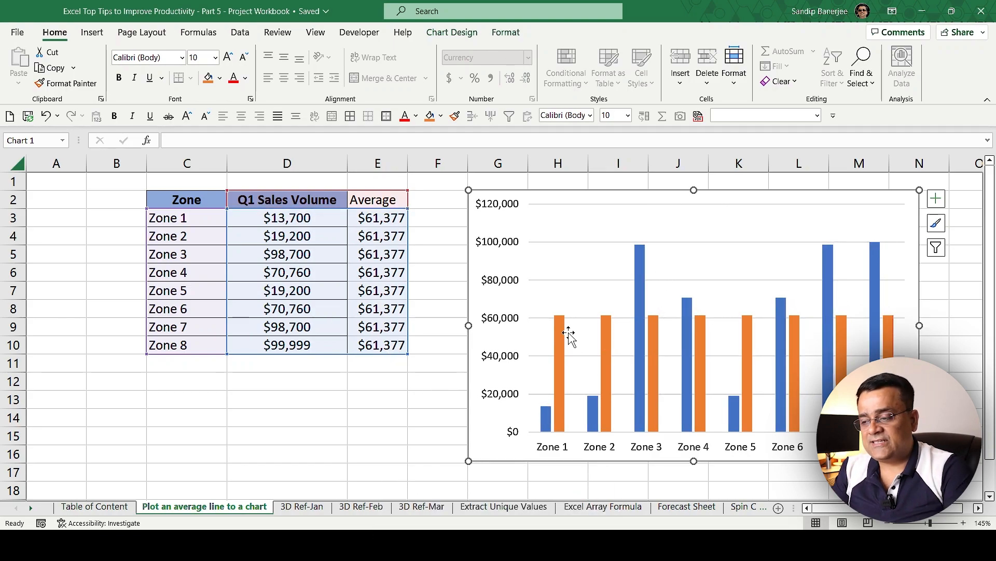
# Change the Average series' chart type to Line, keeping Q1 Sales Volume as clustered columns, and deselect the chart.
pyautogui.moveTo(558, 352)
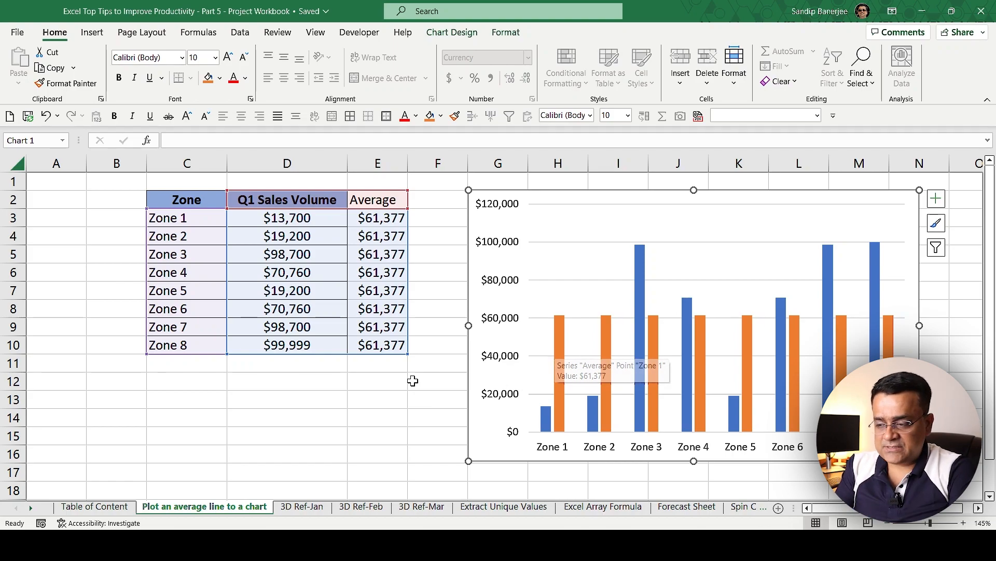
pyautogui.click(560, 364)
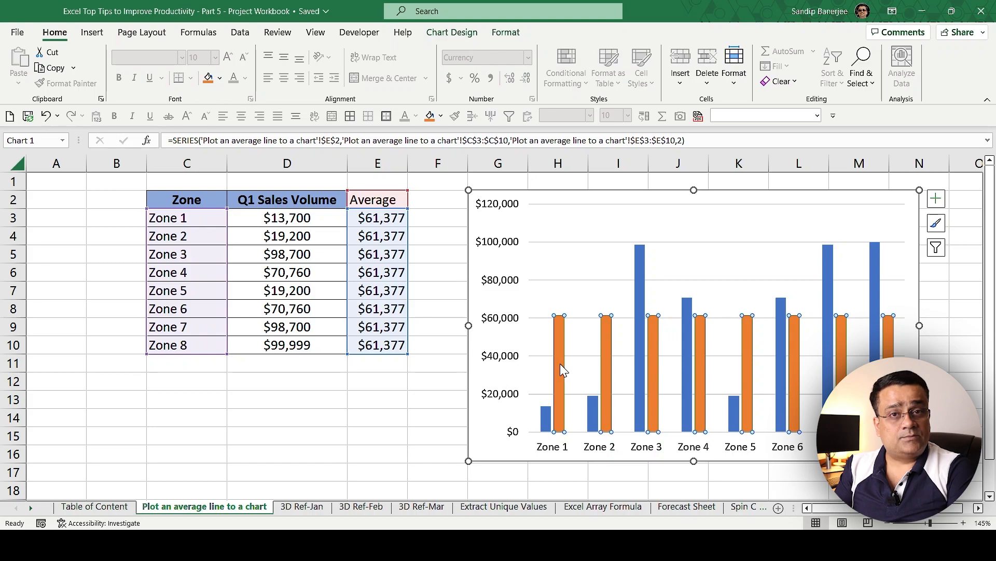
pyautogui.rightClick(559, 363)
pyautogui.press('Escape')
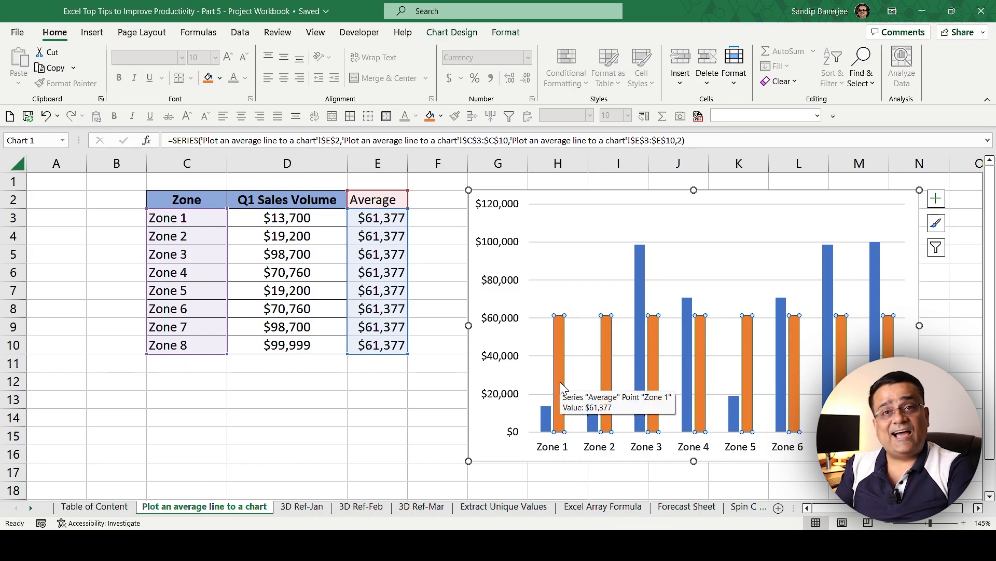
pyautogui.rightClick(560, 386)
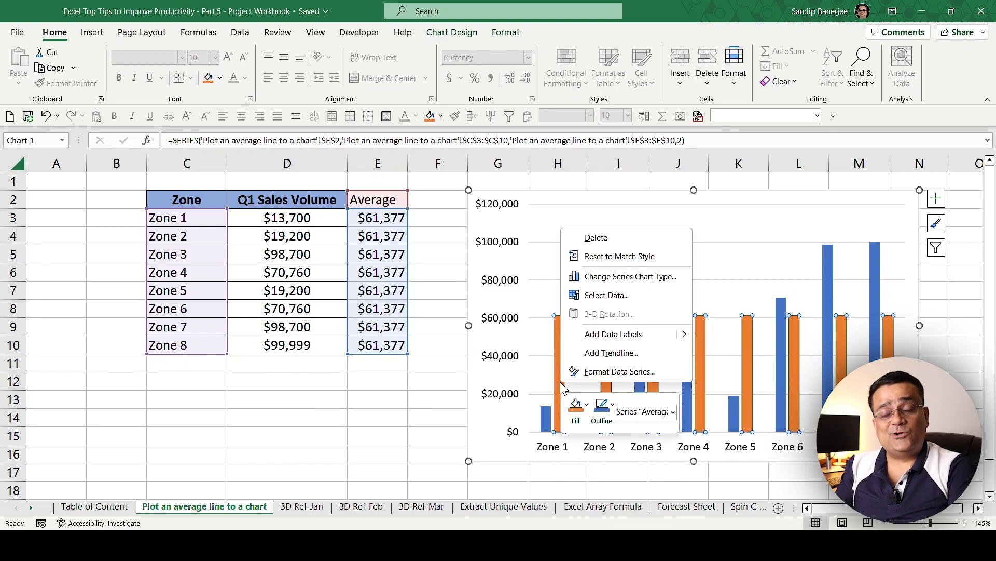
pyautogui.click(610, 277)
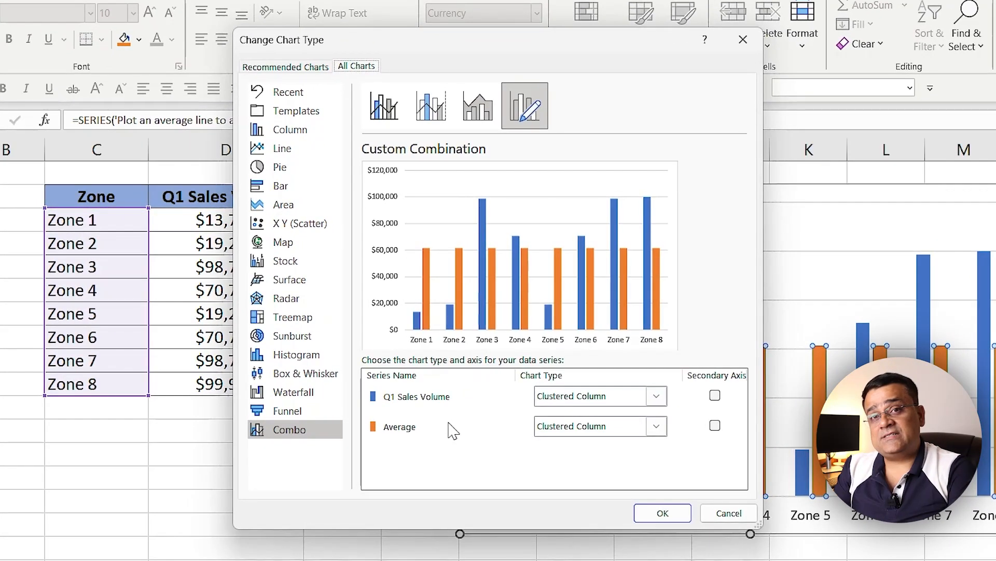
pyautogui.click(656, 427)
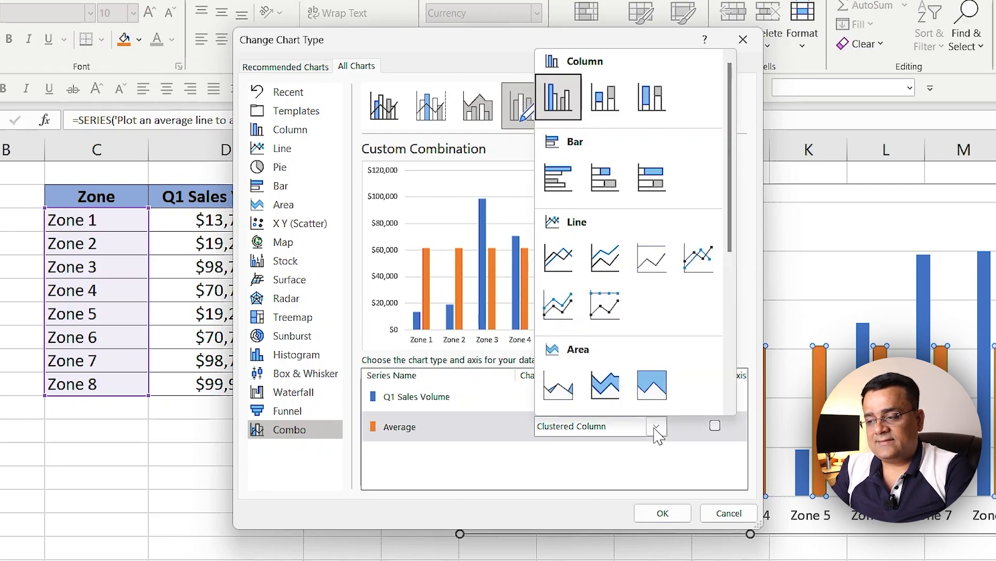
pyautogui.click(560, 258)
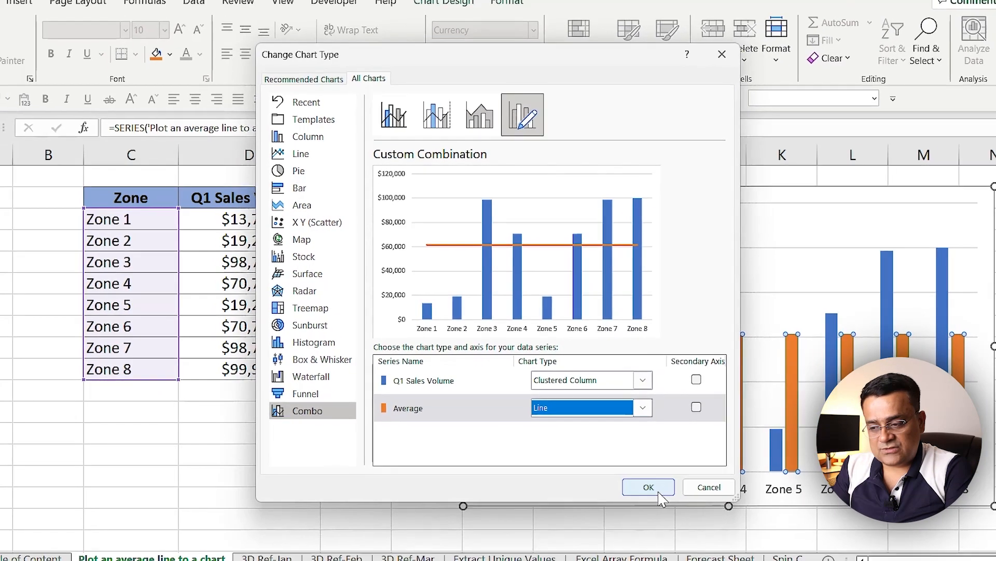
pyautogui.click(663, 512)
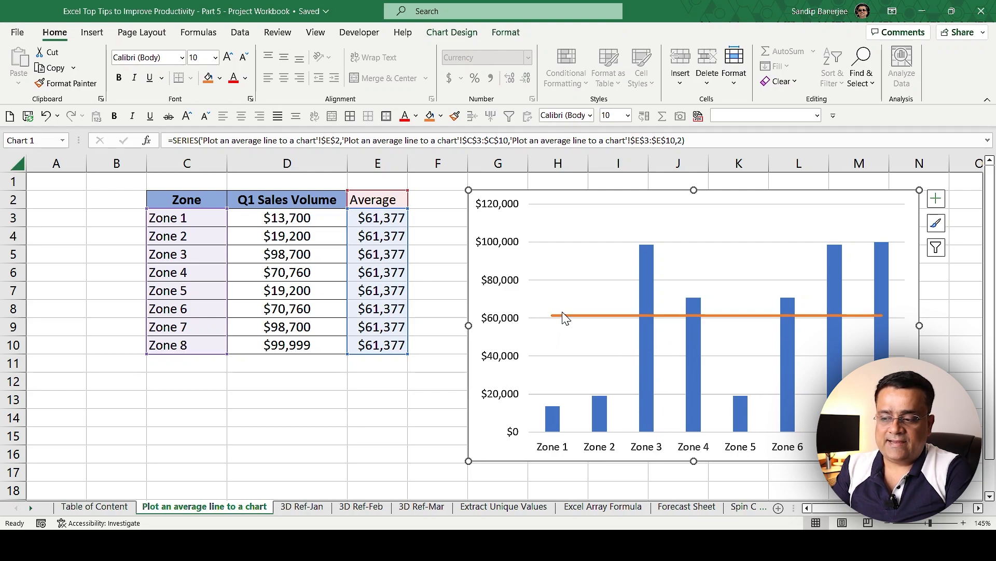
pyautogui.press('Escape')
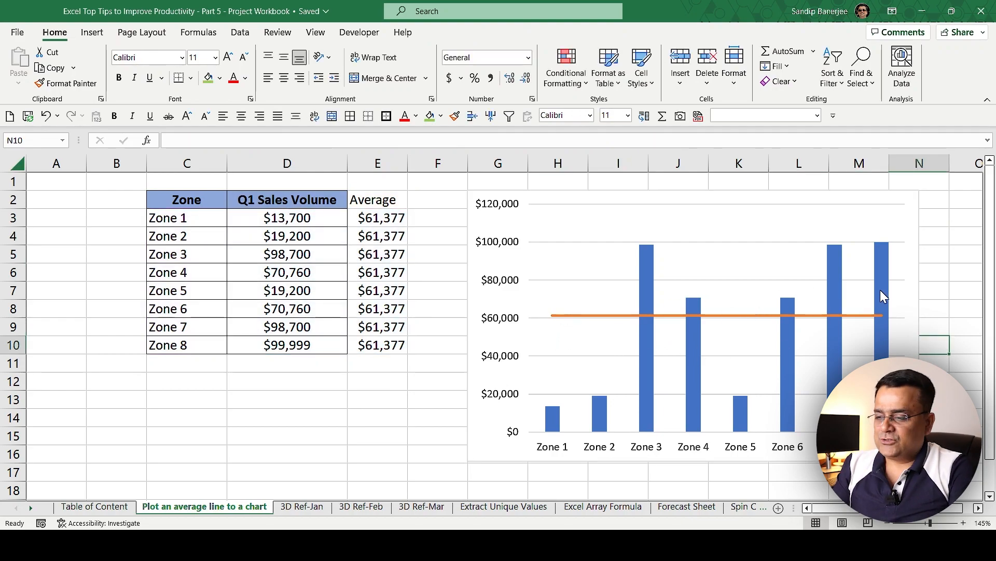